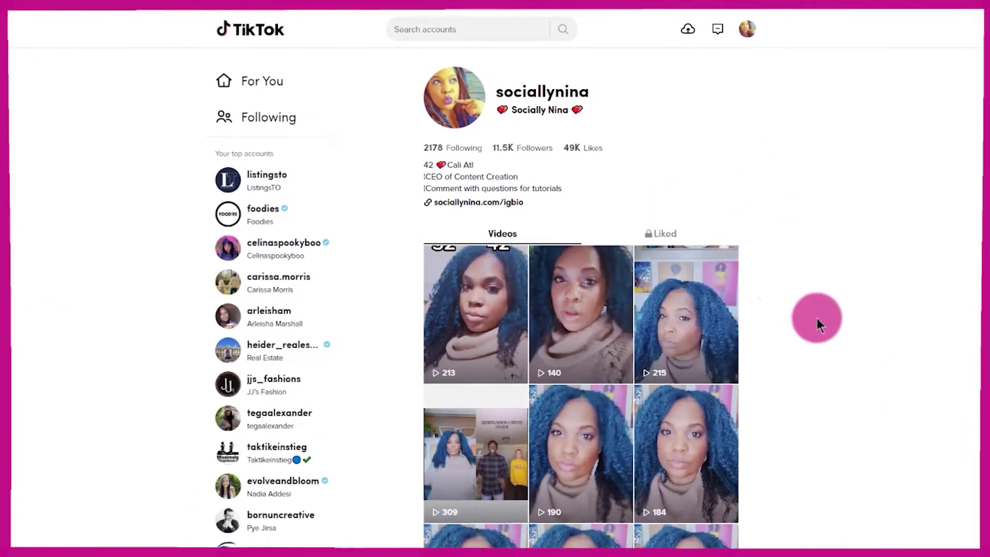
Step: Install TikTok from the 'Get TikTok for desktop' popup as a standalone desktop app
scroll(816, 318, "down", 4)
mouse_move(930, 505)
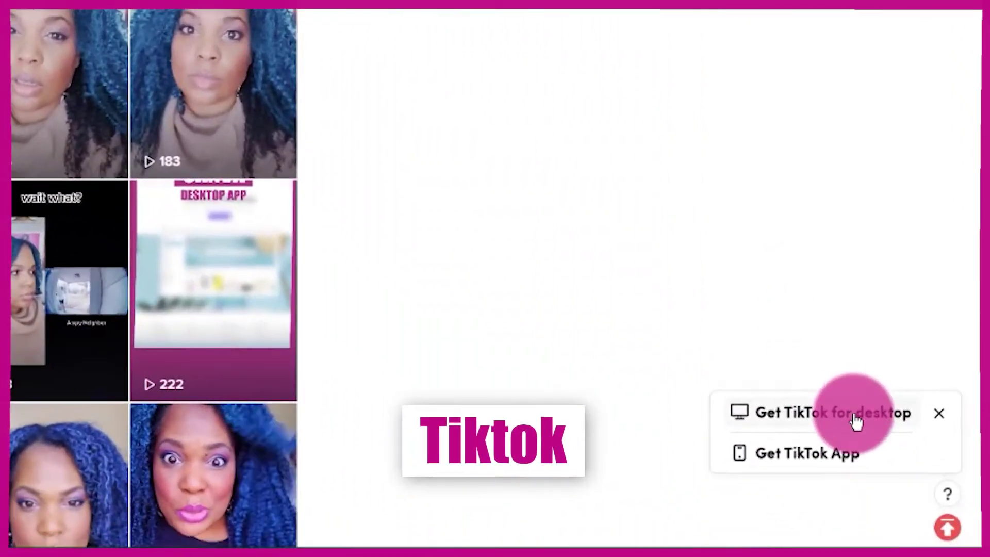
left_click(855, 426)
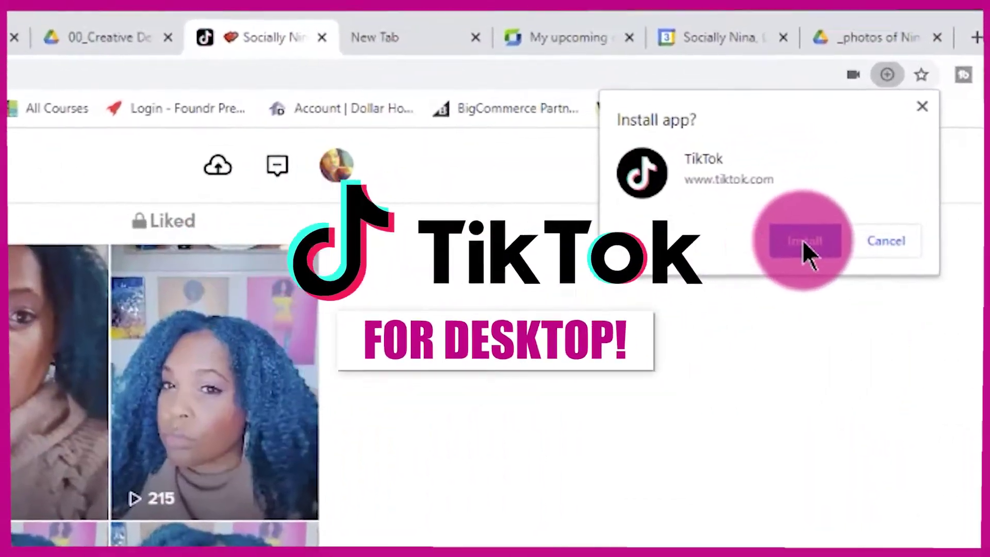
left_click(853, 86)
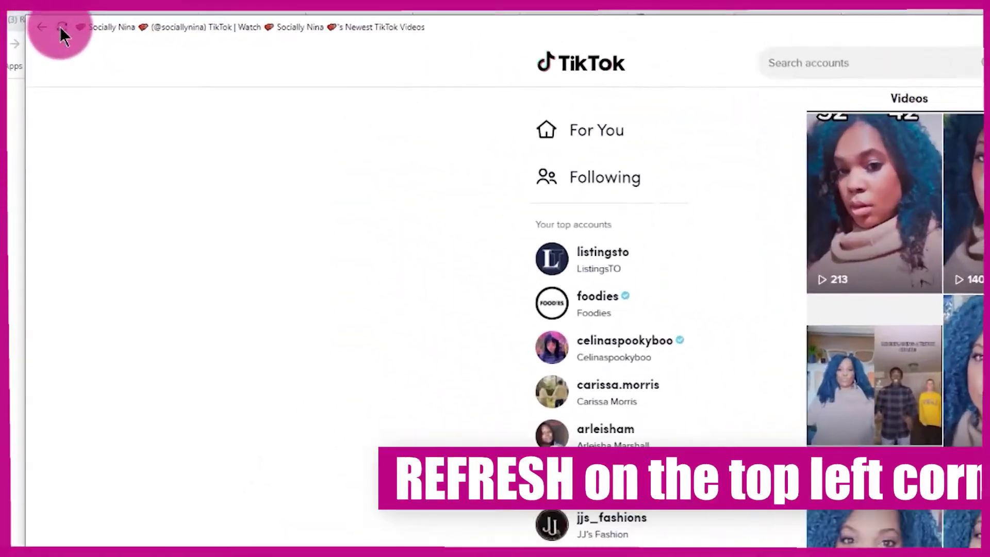
left_click(48, 15)
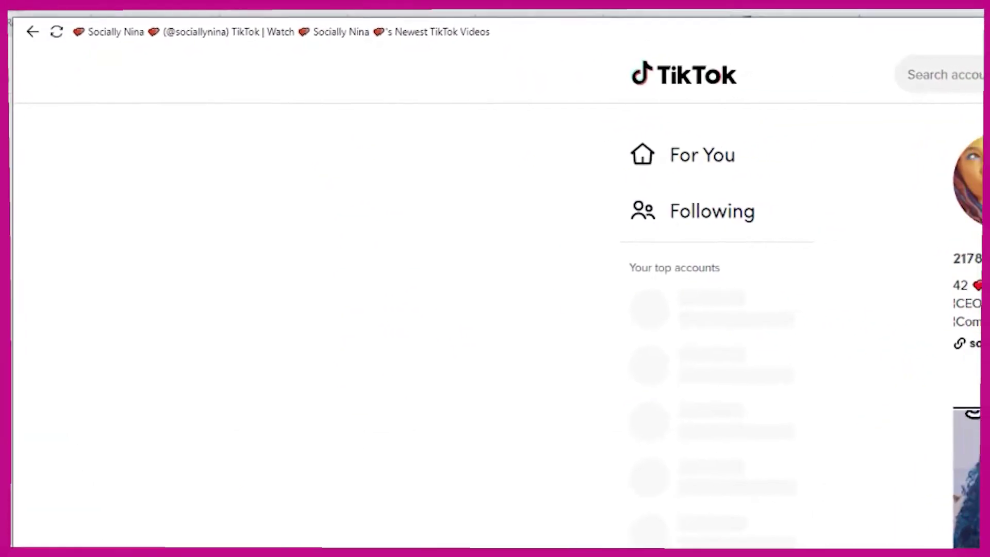
scroll(660, 309, "down", 8)
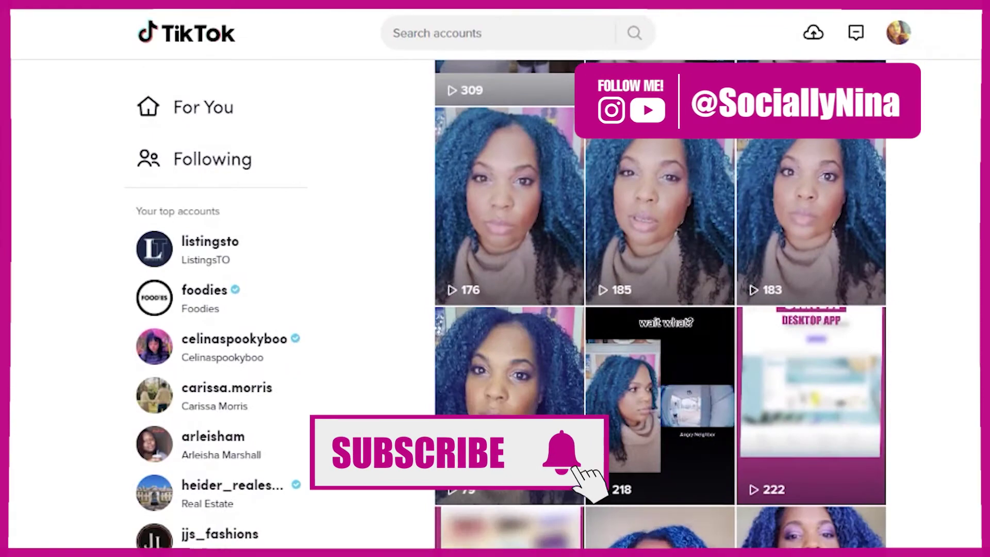
scroll(660, 309, "up", 10)
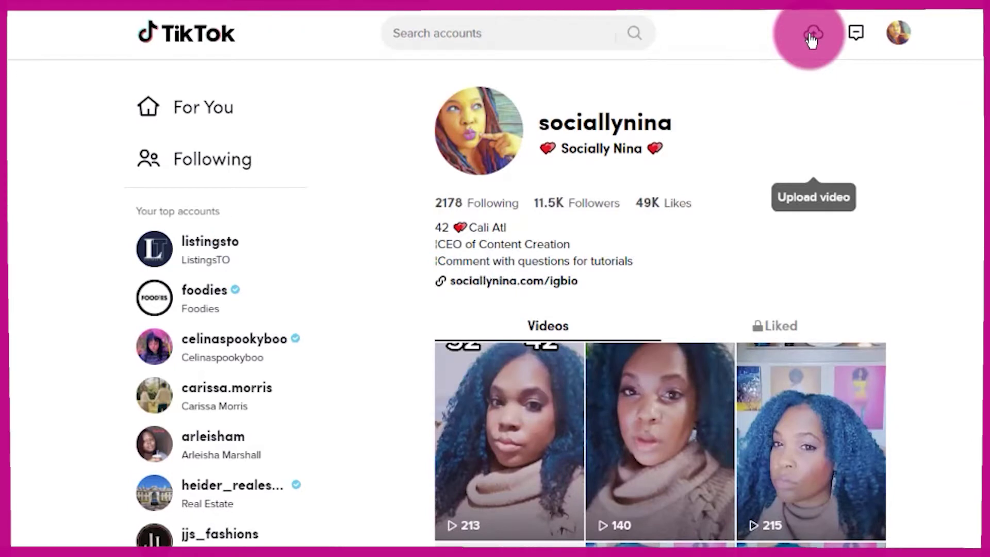
Step: Upload the 'TikTok 1 .mp4' video file to a new TikTok post
left_click(811, 37)
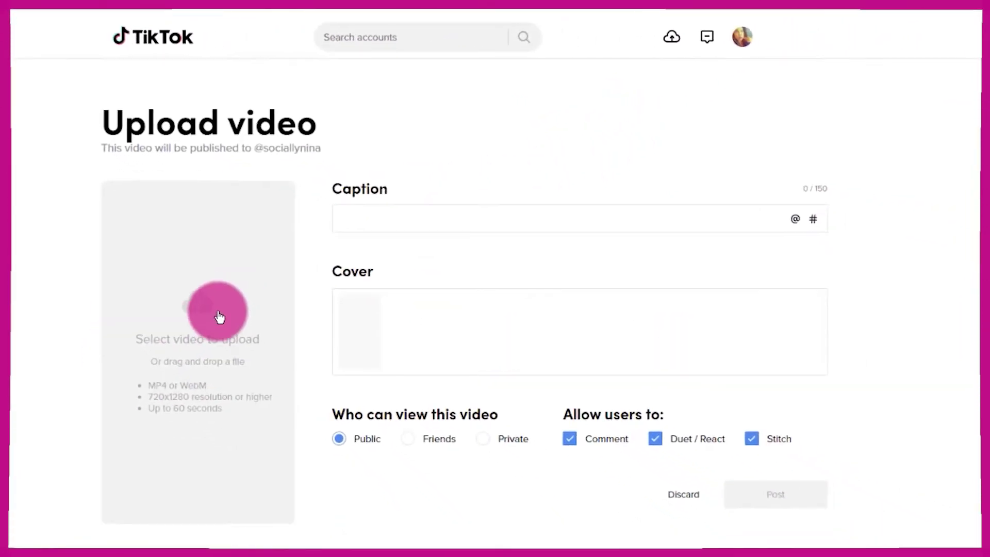
left_click(218, 320)
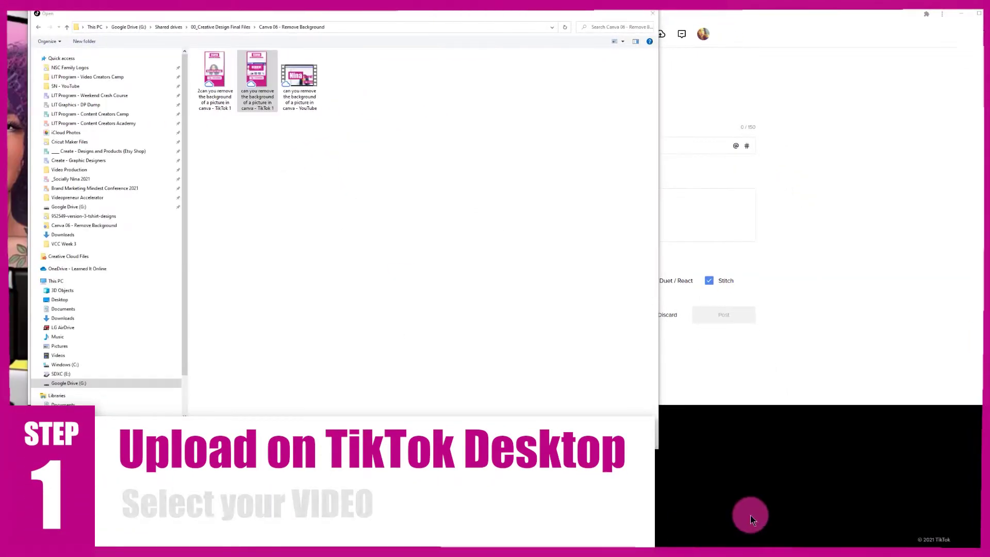
key("Return")
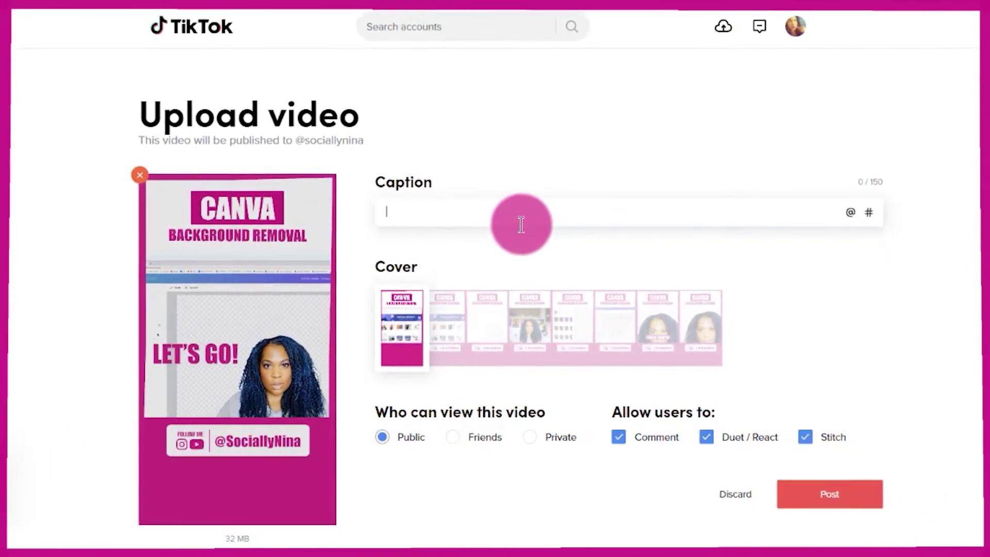
Step: Add #canvatips2020, #canvatips2021 and #contentcreationtip to the caption from the hashtag suggestions
type("nva")
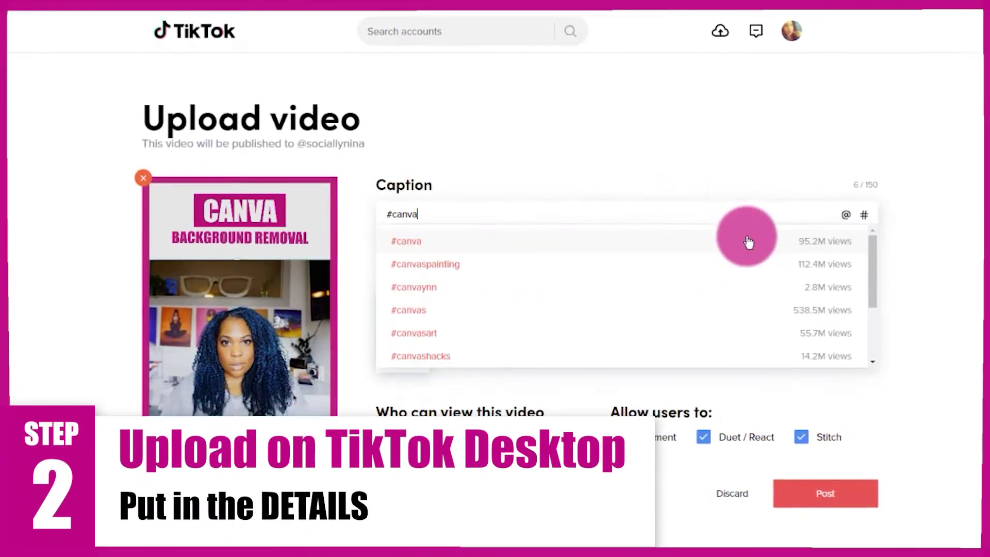
type("tips")
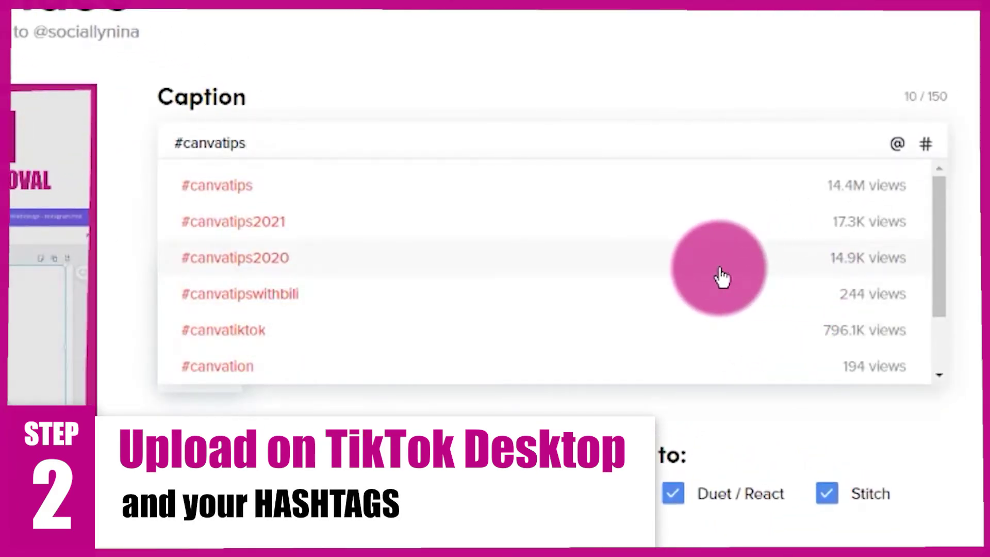
left_click(721, 277)
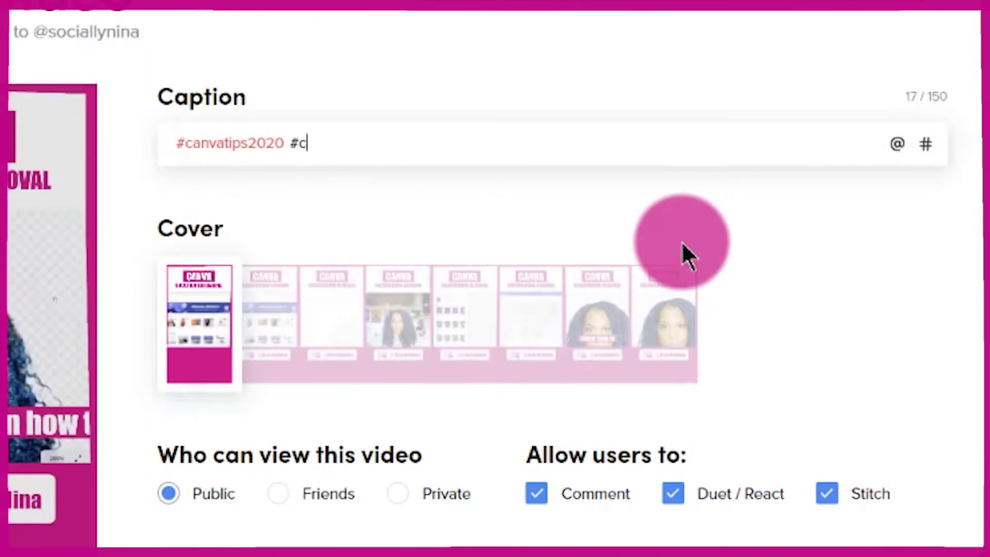
type("#canvatips2021")
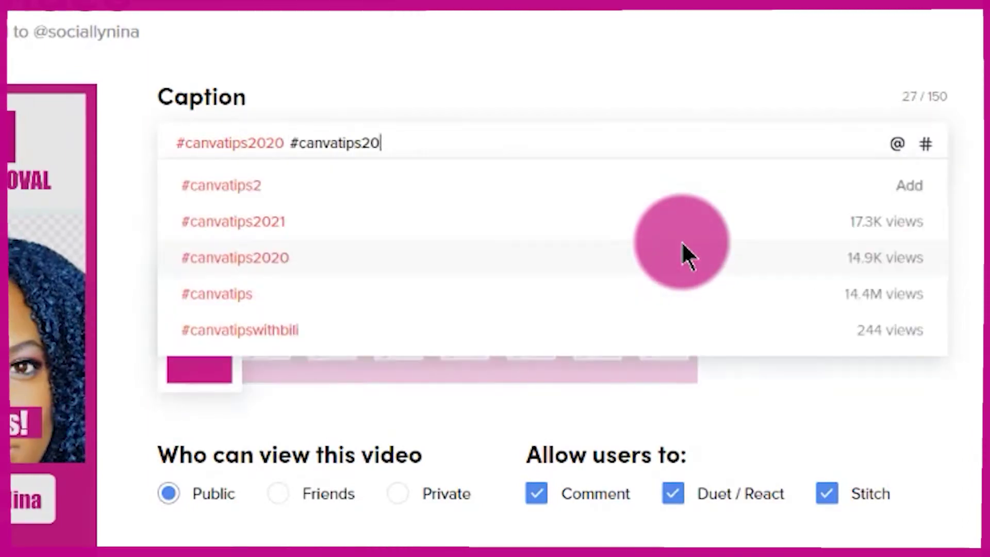
left_click(682, 189)
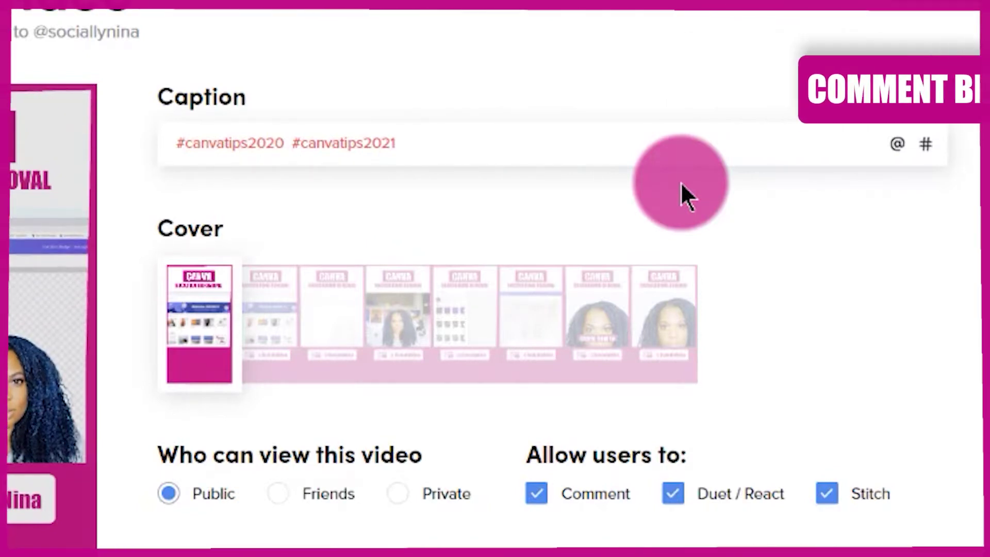
type("contentcreation")
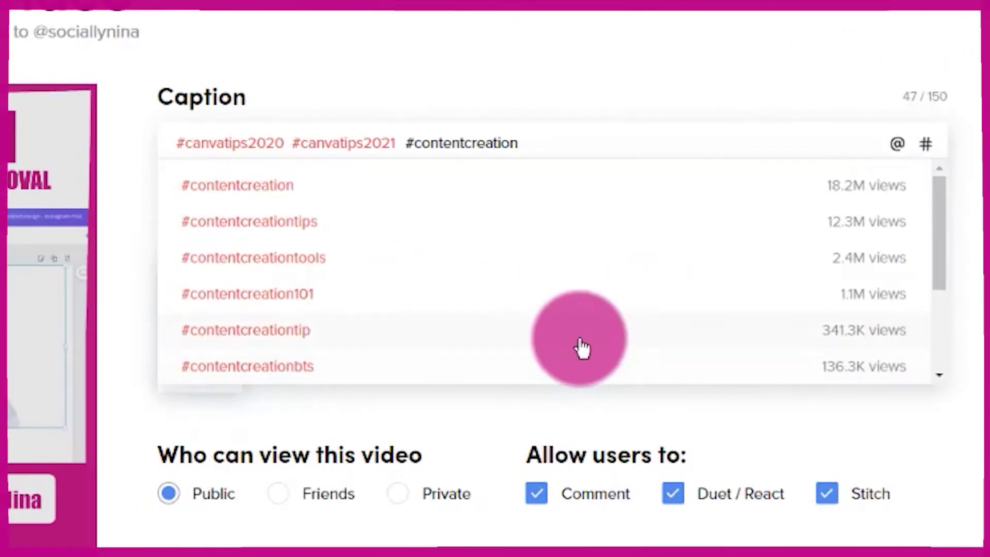
left_click(576, 335)
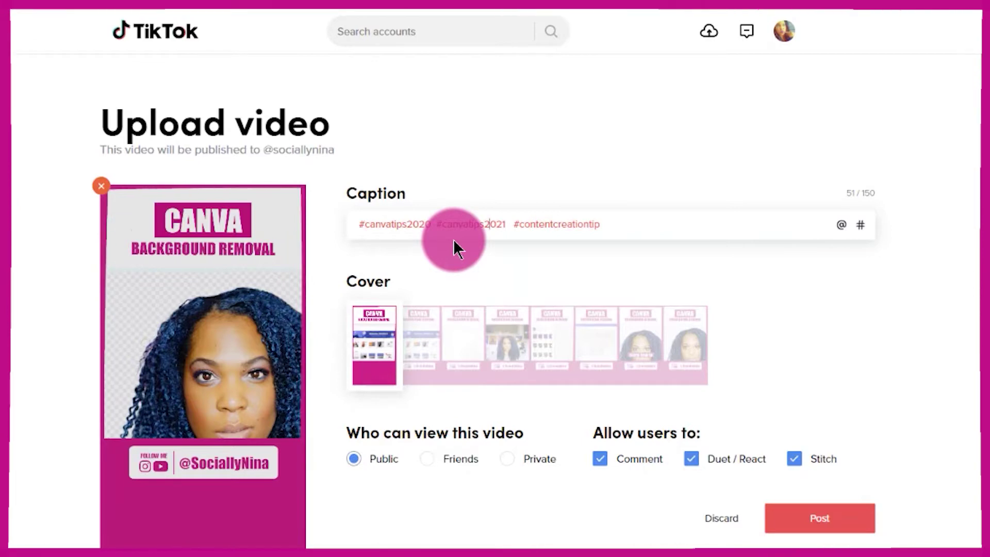
Step: Prefix the caption with 'Watch the full video on my YouTube Channel' and append #brandmarketing
type("Watch the full vi")
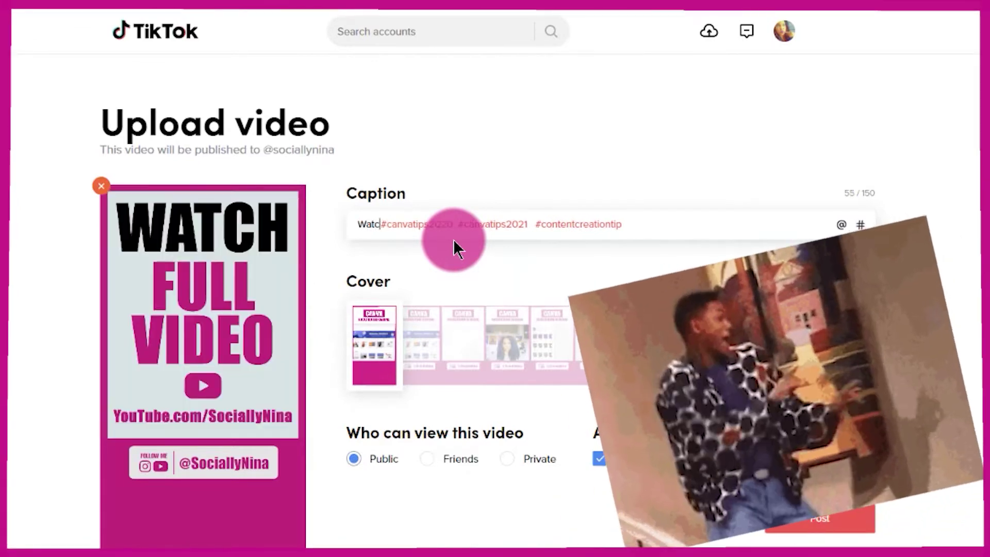
type("deo on my YouTube")
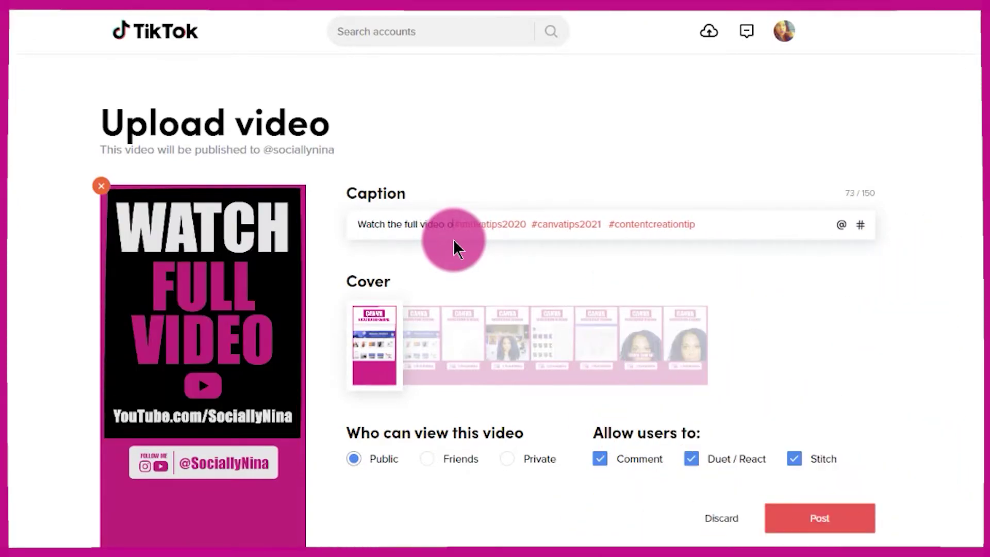
type(" Chan")
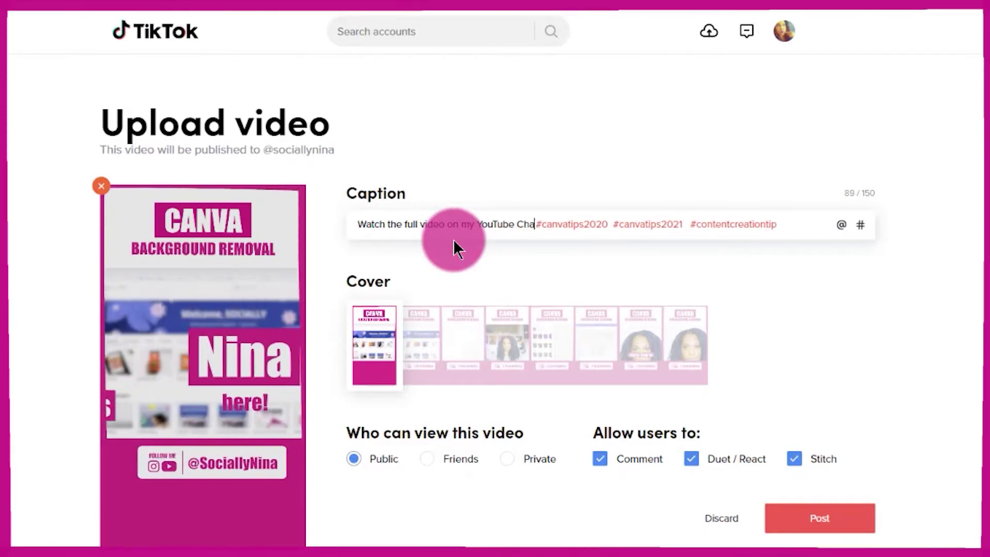
type("nel")
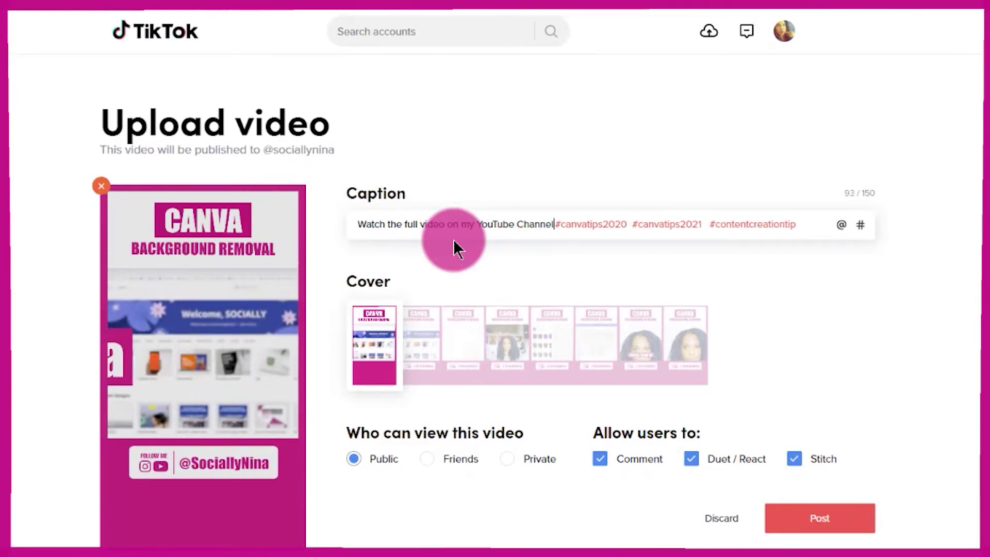
key("End")
type("#brandmarketing")
left_click(791, 266)
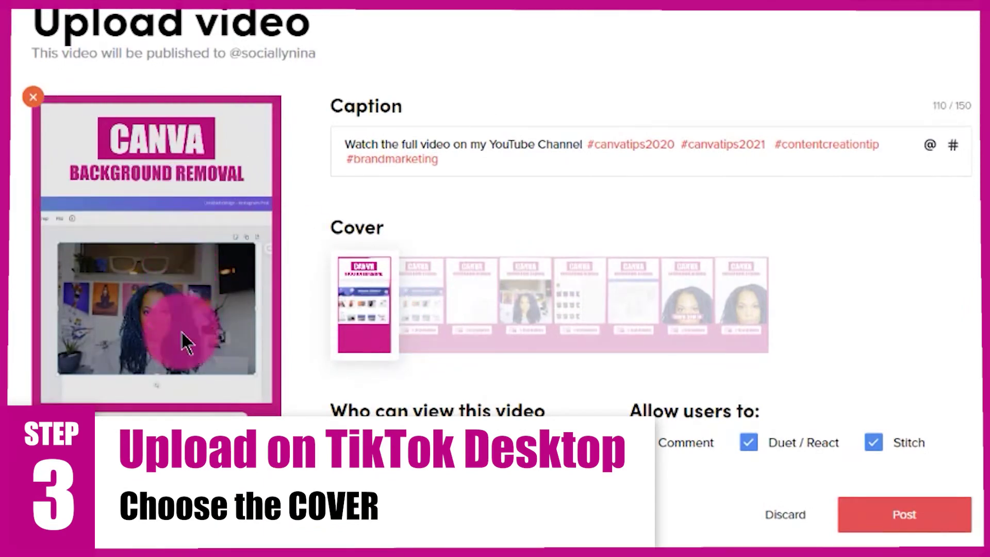
Step: Choose the fourth thumbnail in the Cover strip as the video's cover image
left_click(495, 300)
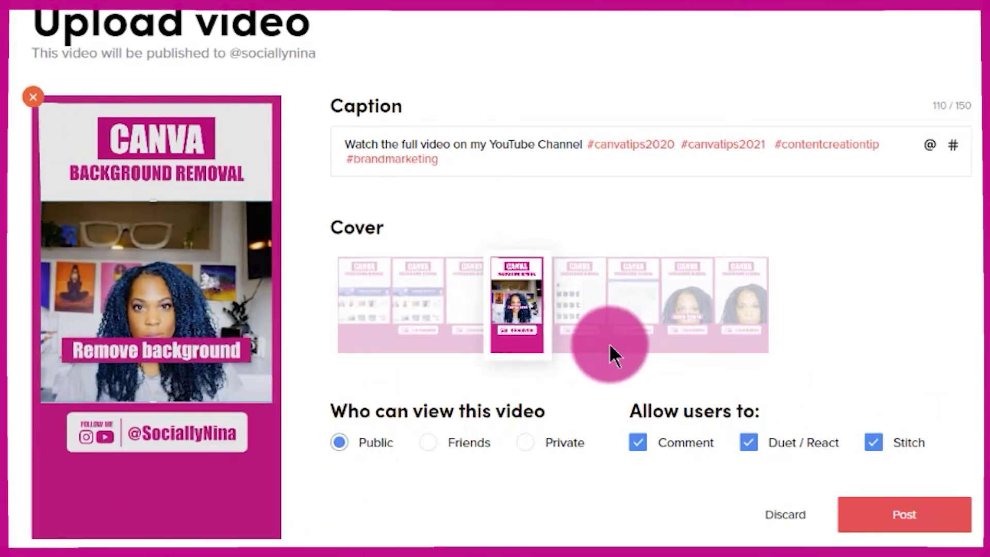
left_click(857, 159)
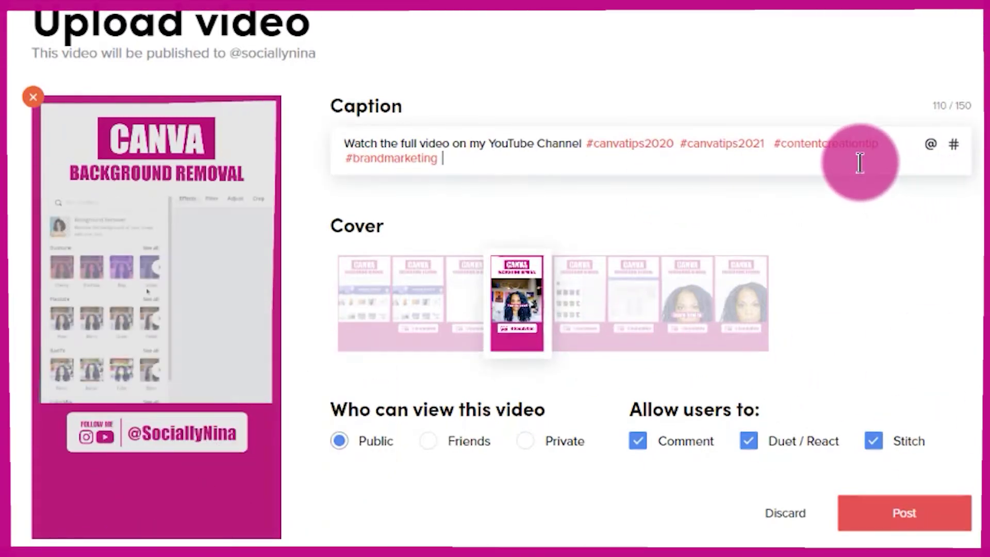
Step: Search the creator's own account handle and tag it in the caption
type("@sociallynina")
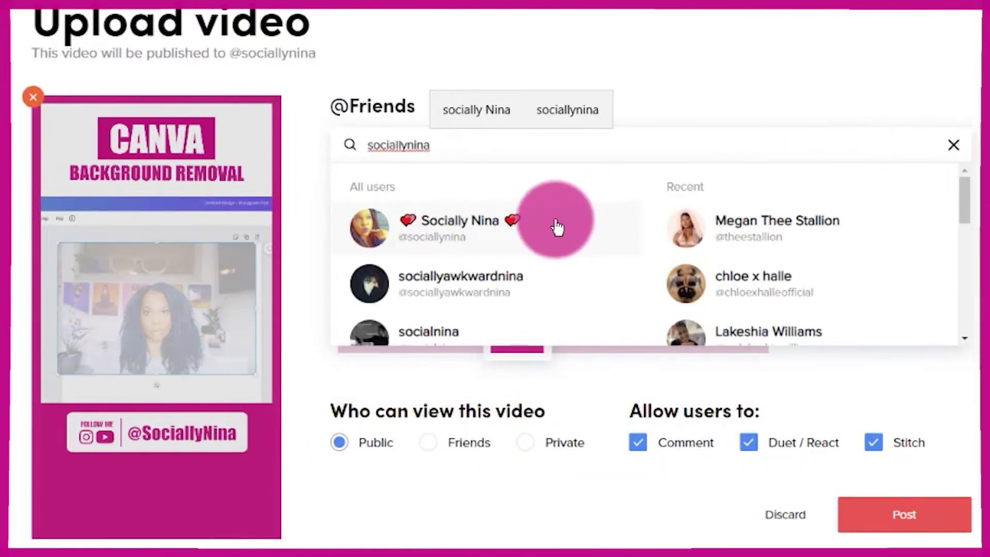
left_click(554, 224)
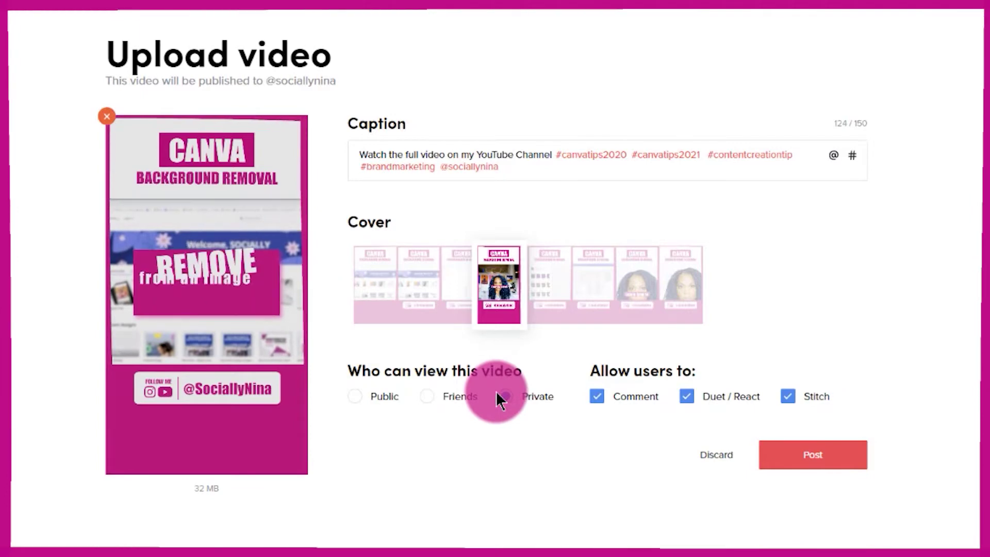
Step: Post the captioned video with Private visibility
left_click(811, 461)
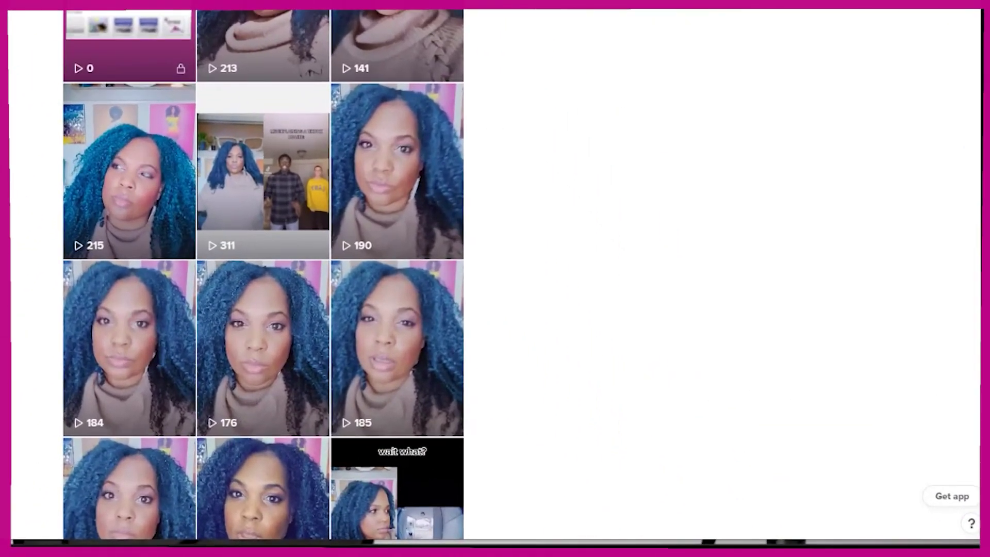
Step: Dismiss the Get app download dialog and switch to the For You feed
left_click(976, 537)
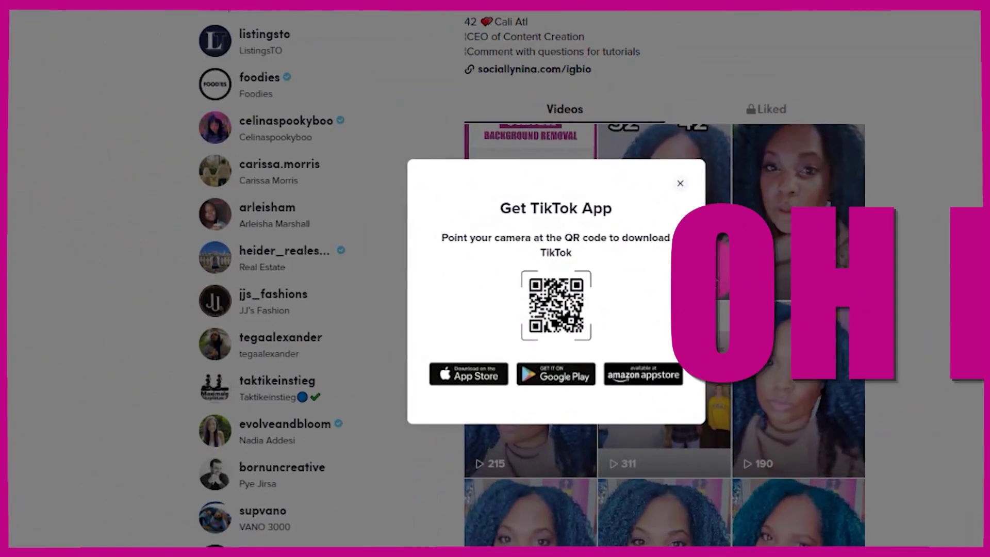
left_click(533, 103)
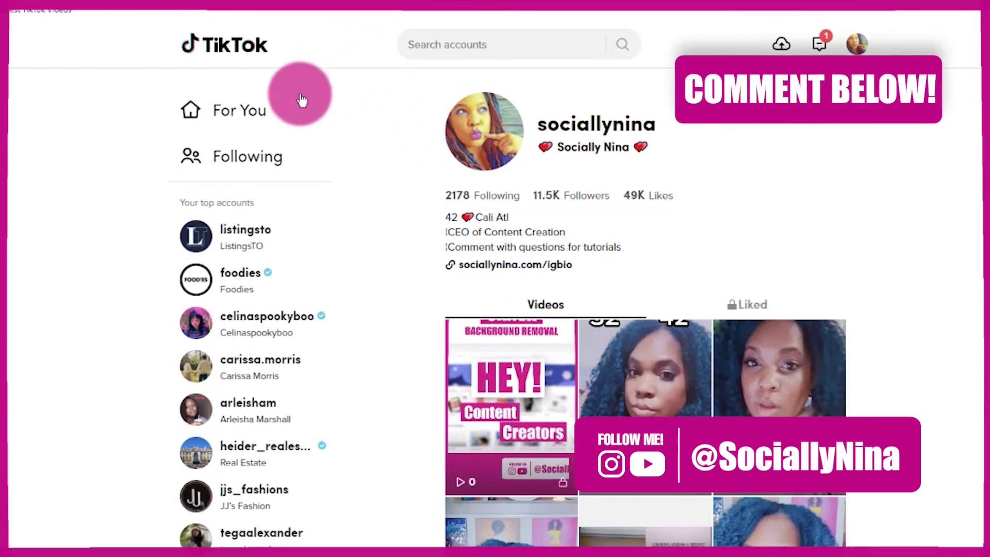
left_click(247, 111)
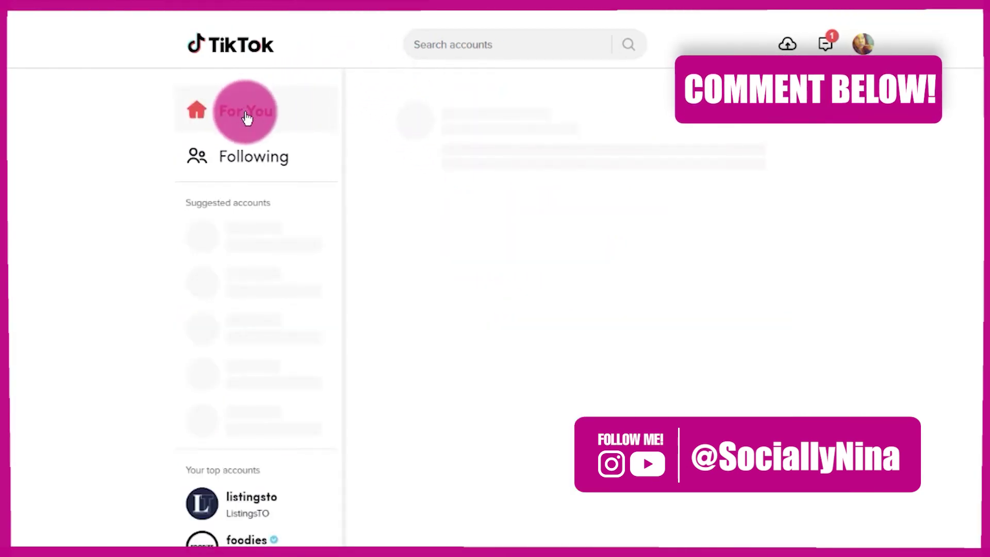